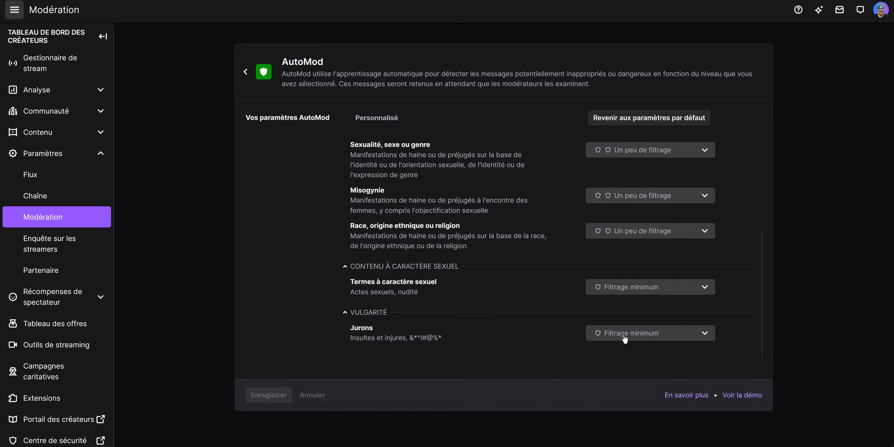
# - Review the AutoMod filtering levels across all categories, including the level options for Termes à caractère sexuel, and return to the moderation settings
pyautogui.click(705, 288)
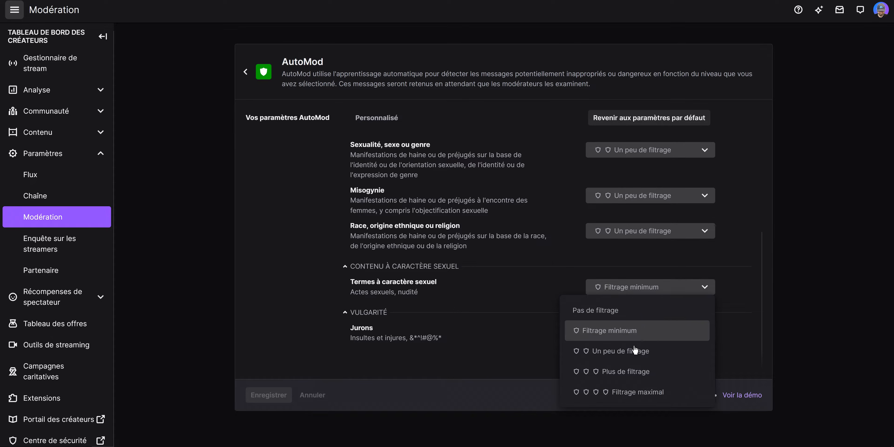
pyautogui.click(528, 295)
pyautogui.scroll(4, 537, 303)
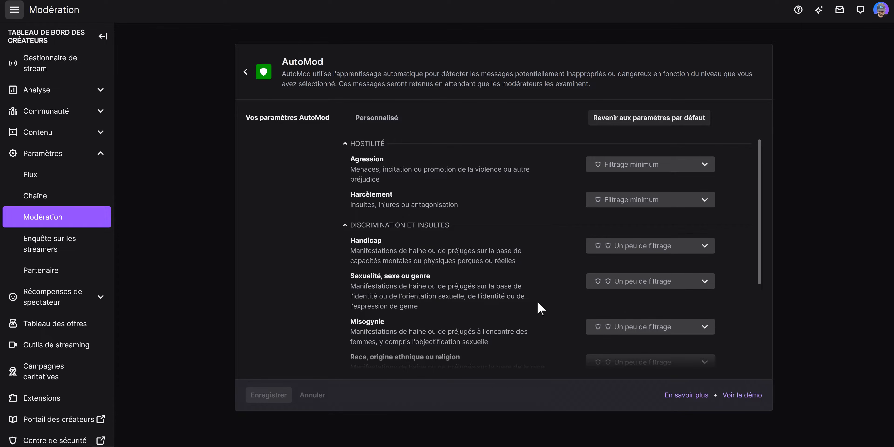
pyautogui.scroll(-4, 655, 289)
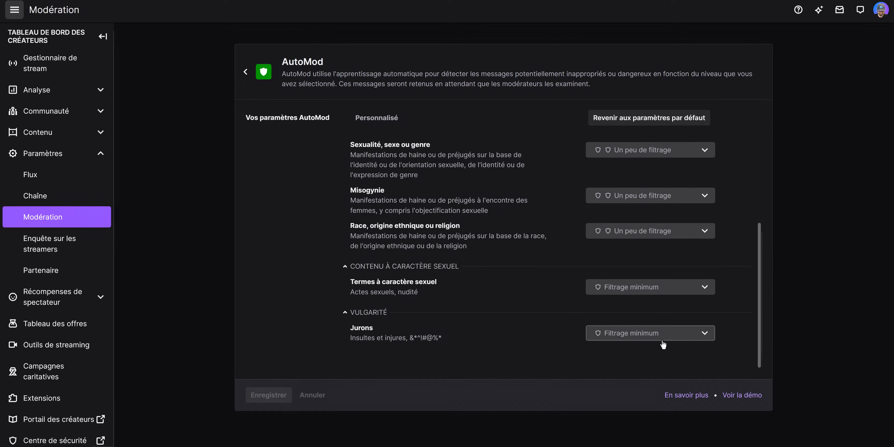
pyautogui.scroll(4, 655, 340)
pyautogui.click(245, 72)
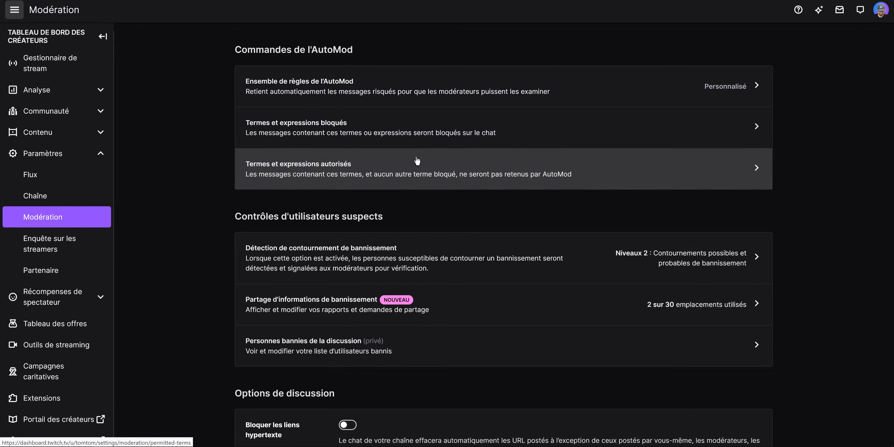
# - Add "chocolatine" to the permitted terms and expressions and return to the moderation settings
pyautogui.click(438, 171)
pyautogui.click(367, 135)
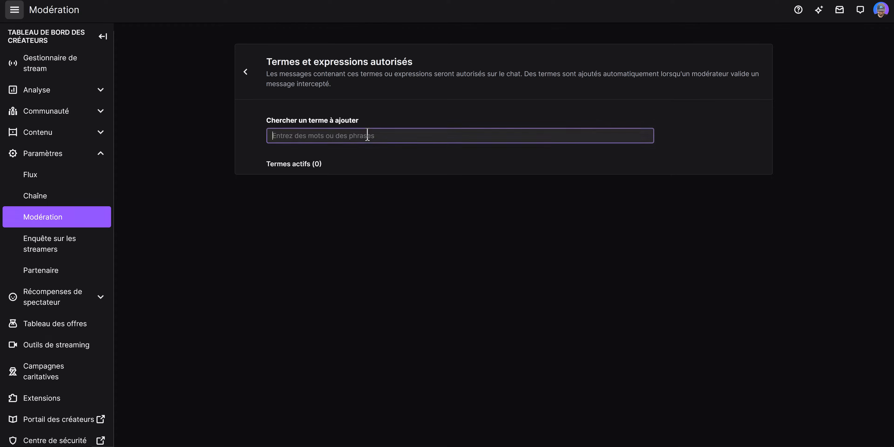
pyautogui.write('chocolatine')
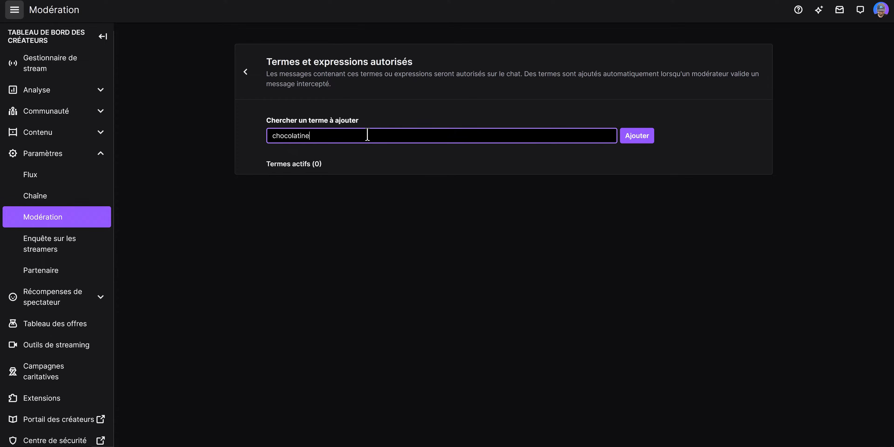
pyautogui.press('Return')
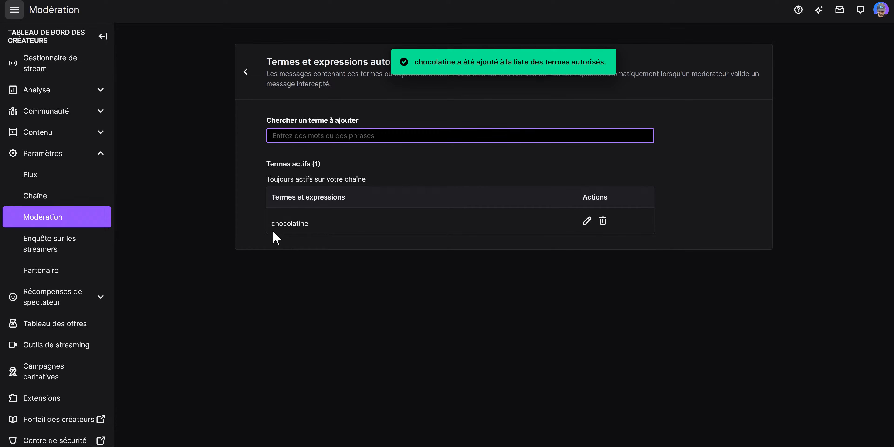
pyautogui.click(246, 72)
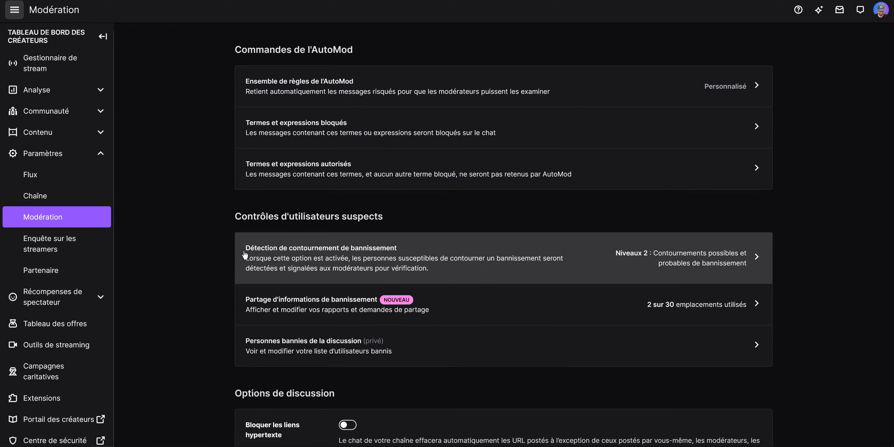
# - Try ban evasion detection at levels 0 and 1, put it back to level 2 and leave without saving
pyautogui.click(583, 259)
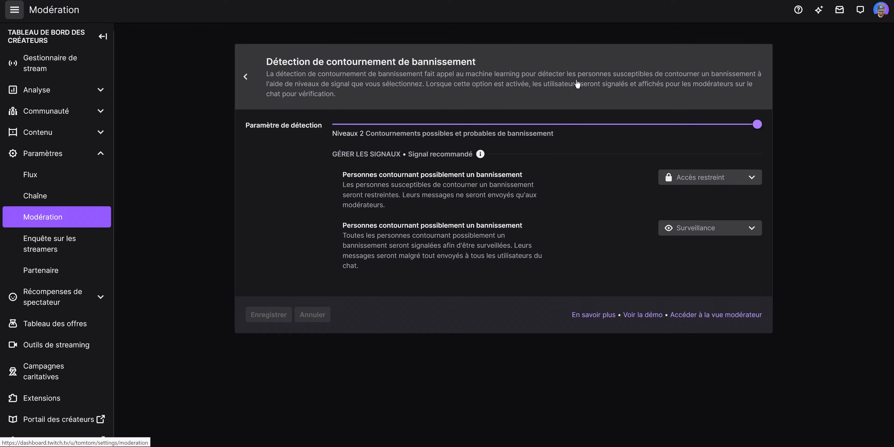
pyautogui.moveTo(758, 125); pyautogui.dragTo(369, 127)
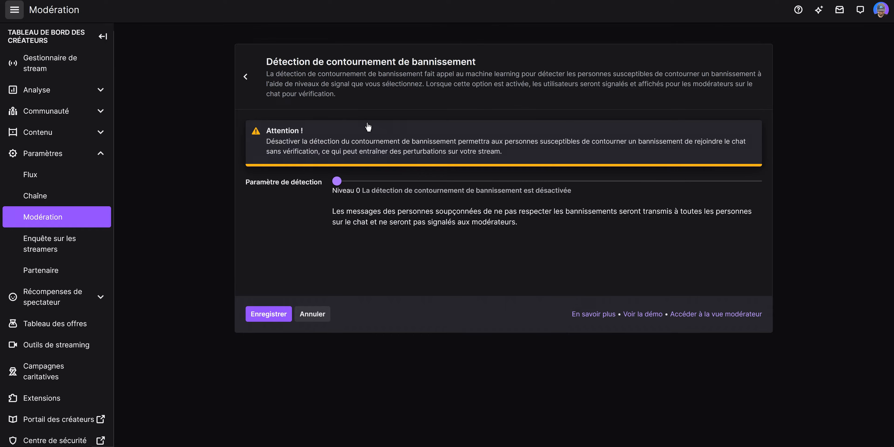
pyautogui.moveTo(340, 185); pyautogui.dragTo(480, 183)
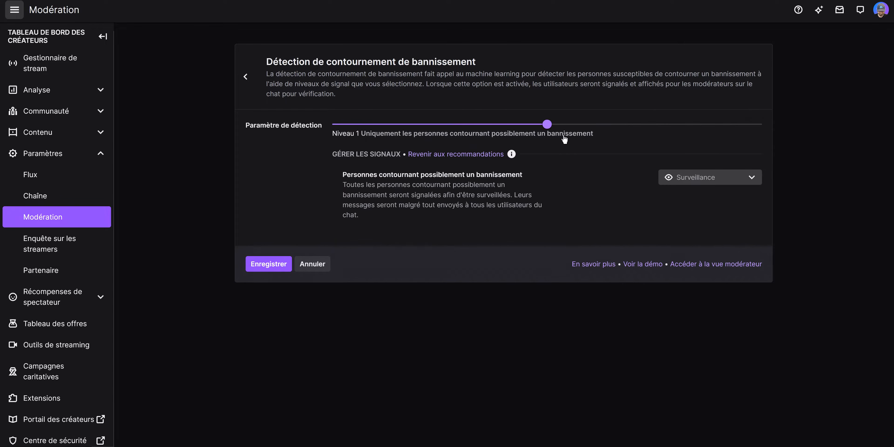
pyautogui.click(658, 127)
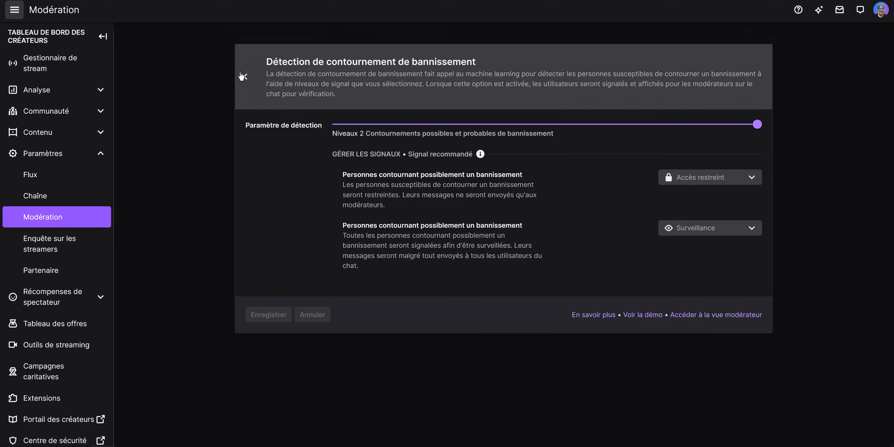
pyautogui.click(243, 76)
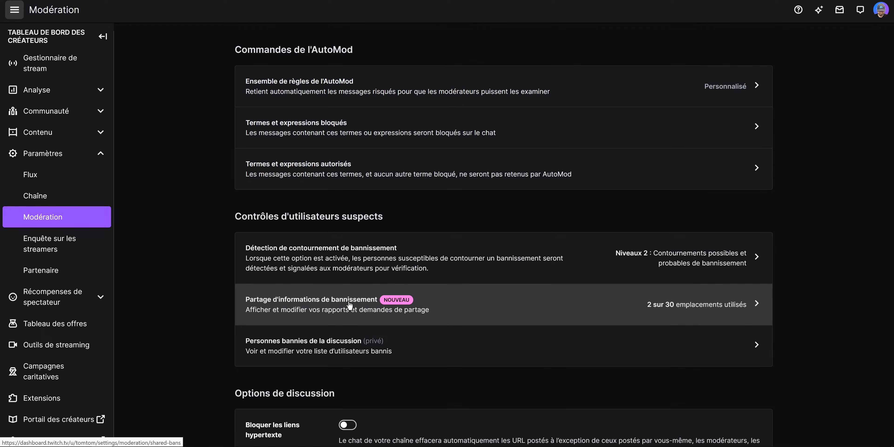
# - Dismiss the introduction banner in ban information sharing, look up the channel ZeratoR and leave without sending a request
pyautogui.click(527, 304)
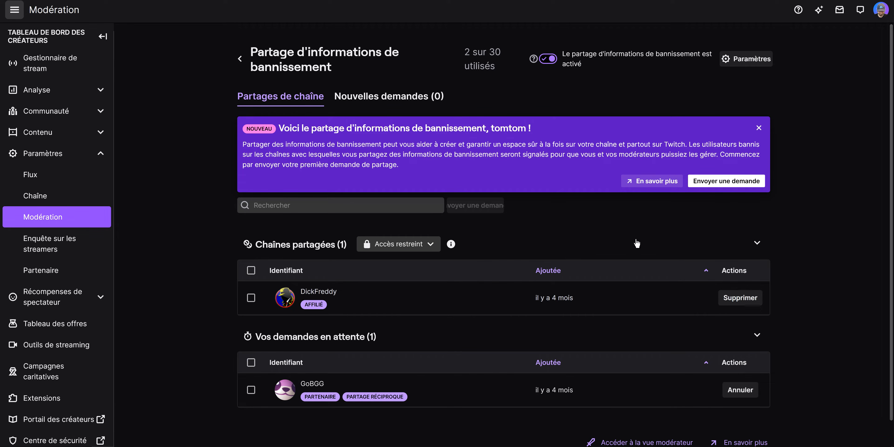
pyautogui.click(758, 127)
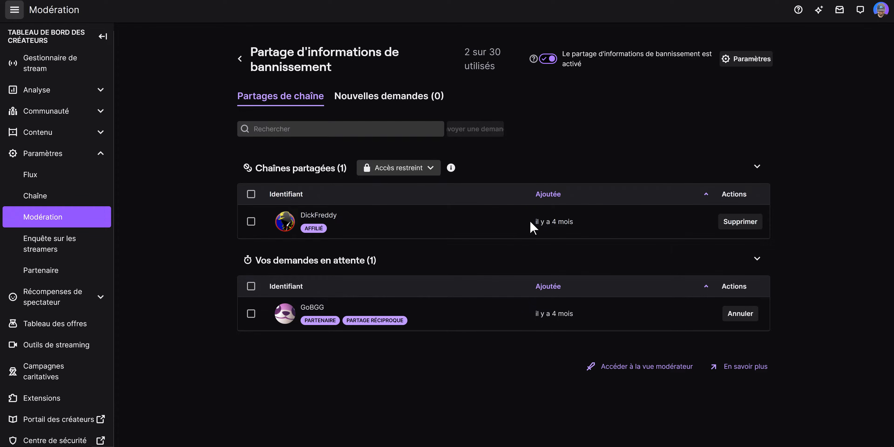
pyautogui.click(356, 132)
pyautogui.write('zerator')
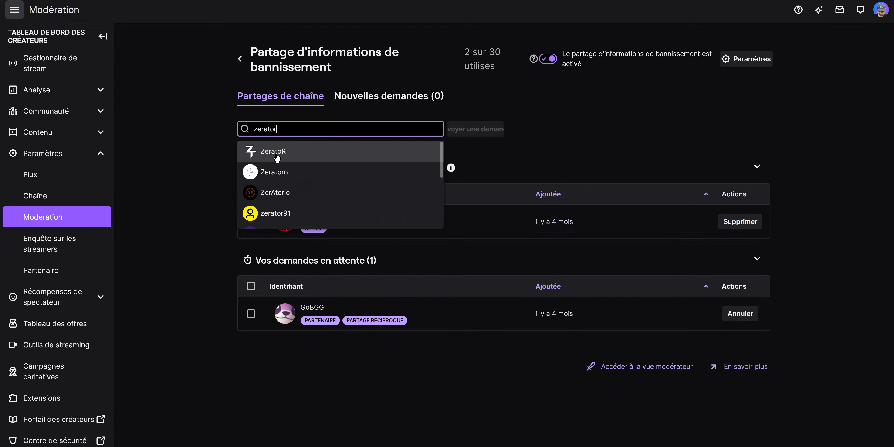
pyautogui.click(276, 153)
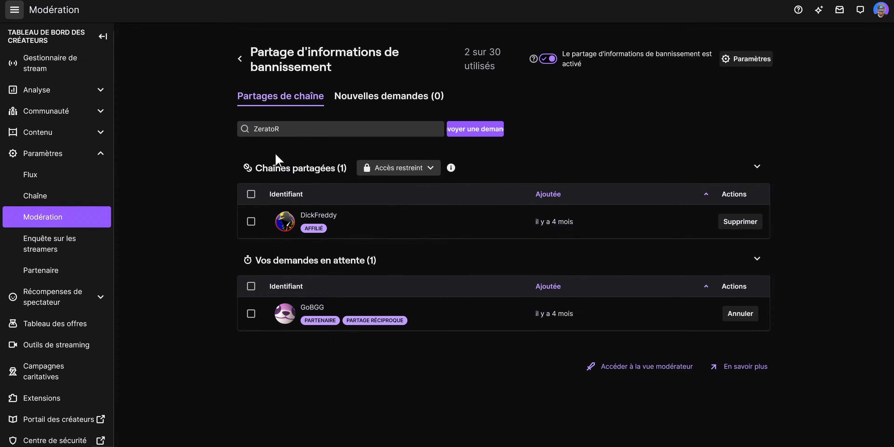
pyautogui.click(242, 56)
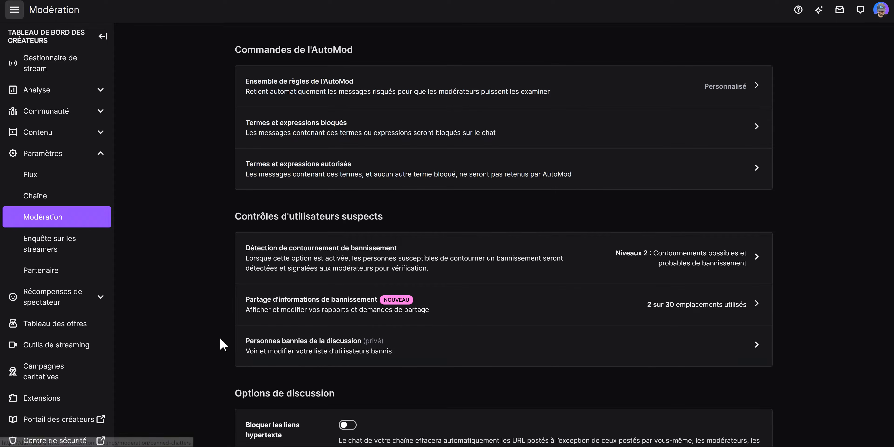
# - Try the hyperlink blocking option, switch it back off and read which roles are exempt from it
pyautogui.scroll(-10, 213, 334)
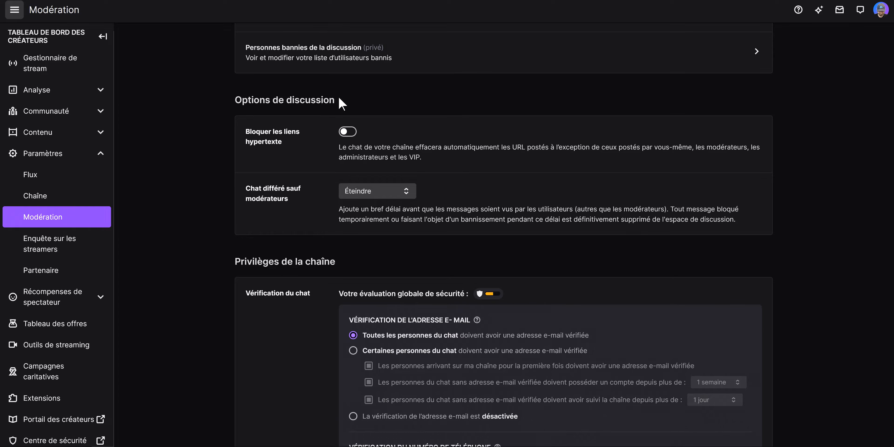
pyautogui.click(350, 134)
pyautogui.click(351, 134)
pyautogui.doubleClick(717, 146)
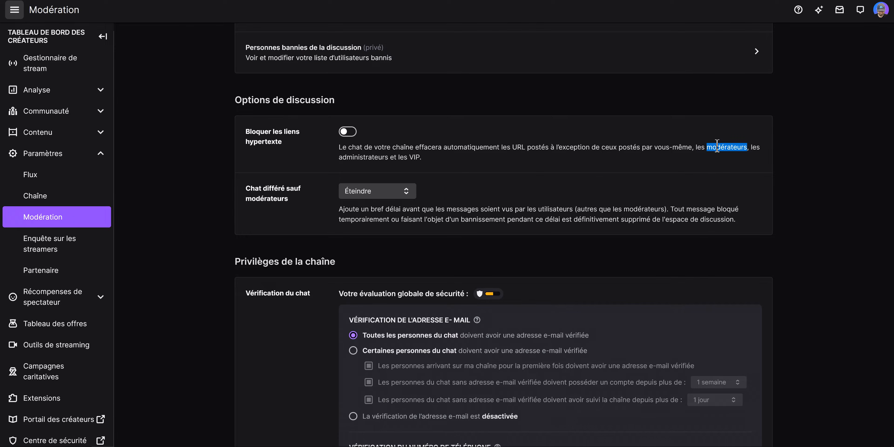
pyautogui.doubleClick(414, 154)
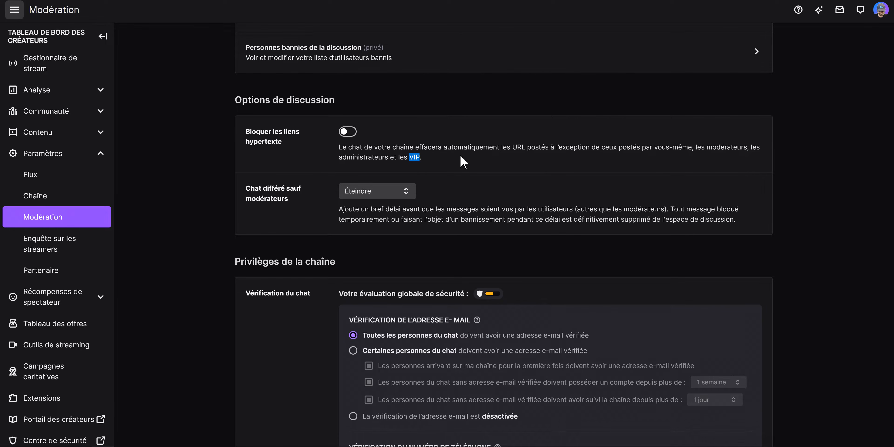
# - Read the description of the non-moderator chat delay and check its available durations without changing the setting
pyautogui.click(316, 188)
pyautogui.doubleClick(393, 208)
pyautogui.click(493, 195)
pyautogui.click(405, 191)
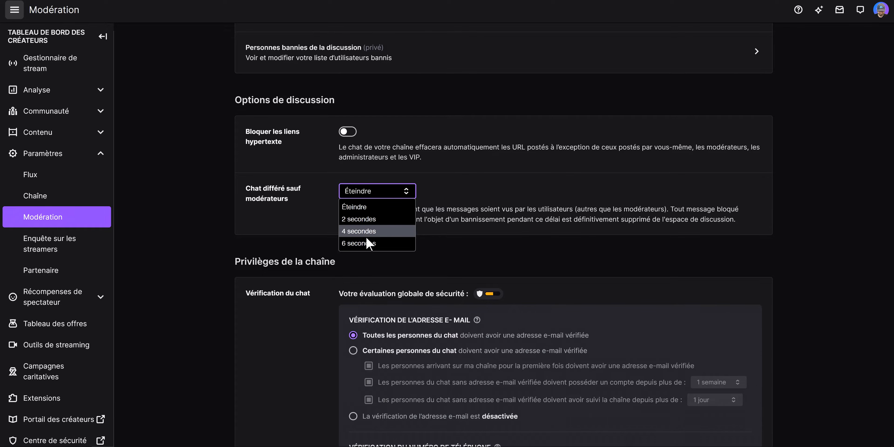
pyautogui.click(309, 222)
# - Examine the channel privileges for chat verification, covering both the e-mail and the phone number requirements
pyautogui.scroll(-4, 229, 228)
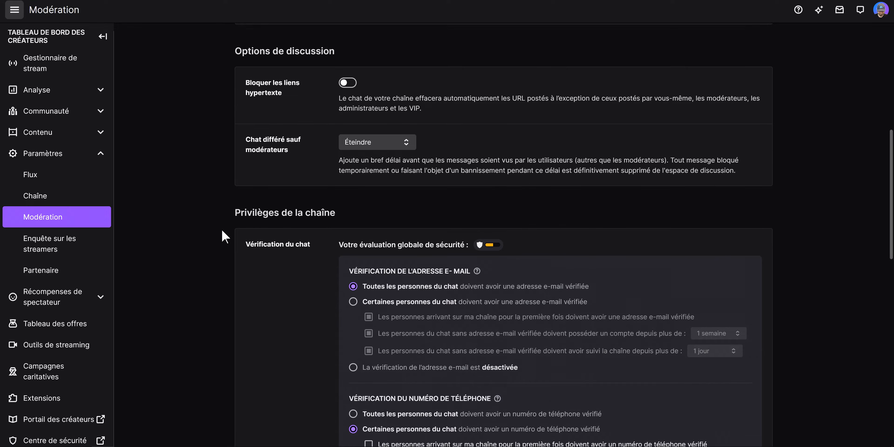
pyautogui.scroll(-1, 223, 229)
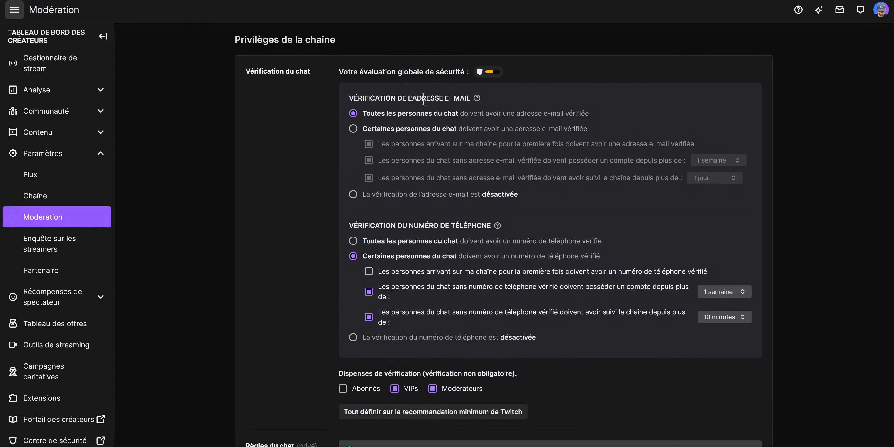
pyautogui.moveTo(490, 224); pyautogui.dragTo(402, 224)
pyautogui.click(401, 225)
# - Add the line "SOYEZ PAS CONS !" at the end of the chat rules
pyautogui.scroll(-8, 210, 252)
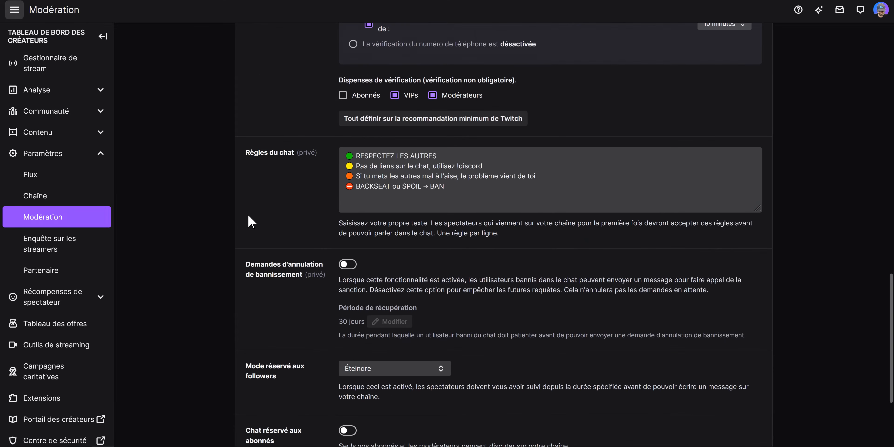
pyautogui.moveTo(470, 193)
pyautogui.mouseDown()
pyautogui.moveTo(290, 138)
pyautogui.moveTo(503, 214)
pyautogui.moveTo(314, 145)
pyautogui.moveTo(470, 203)
pyautogui.mouseUp()
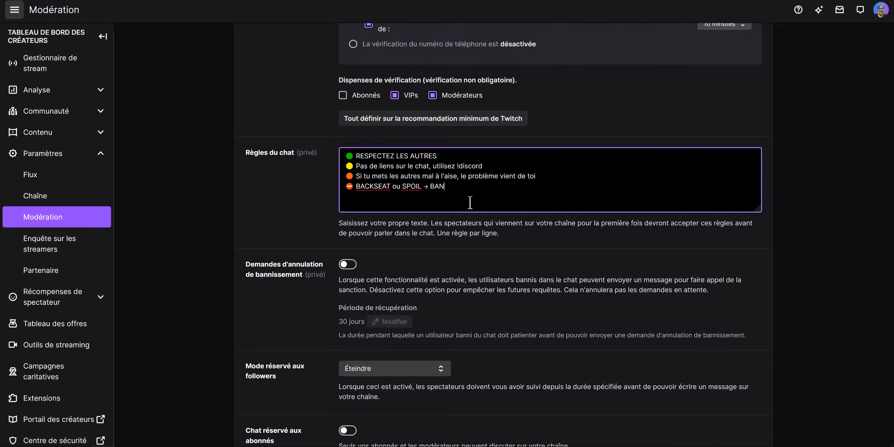
pyautogui.press('Return')
pyautogui.write('SOYEZ PAS CONS !')
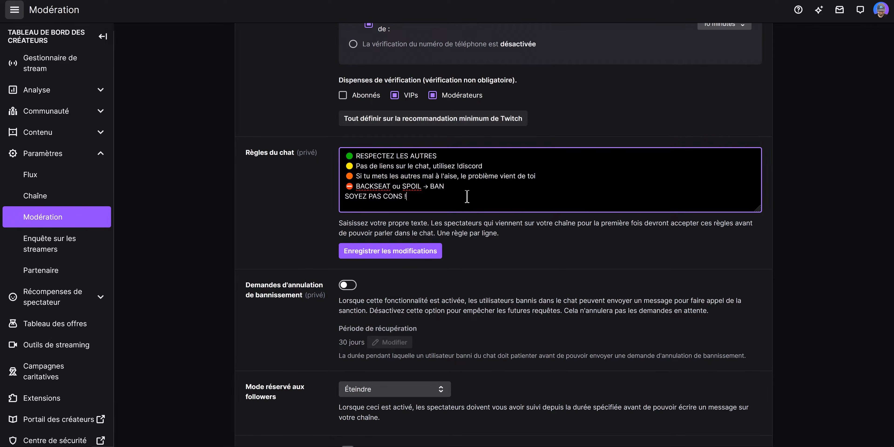
# - Try enabling unban requests and changing the recovery period's time unit, cancel the edit and turn unban requests off again
pyautogui.scroll(-3, 295, 254)
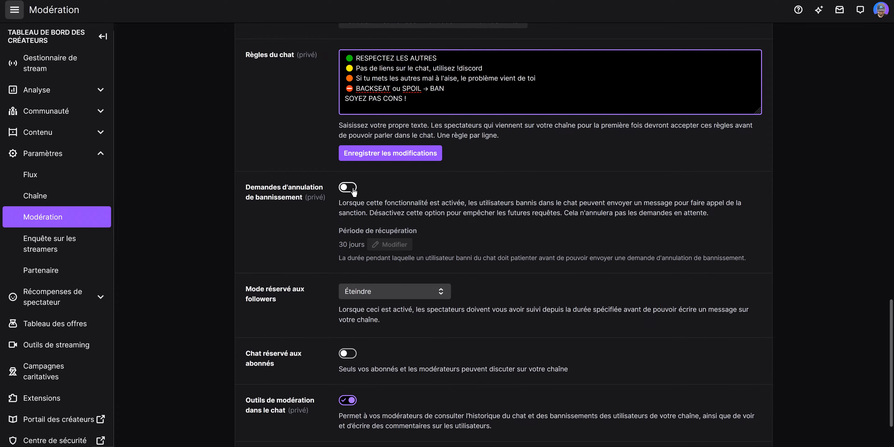
pyautogui.click(353, 190)
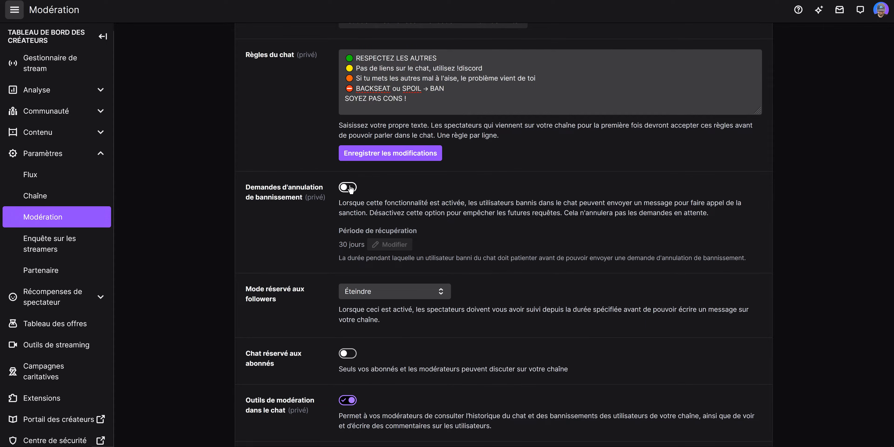
pyautogui.click(400, 248)
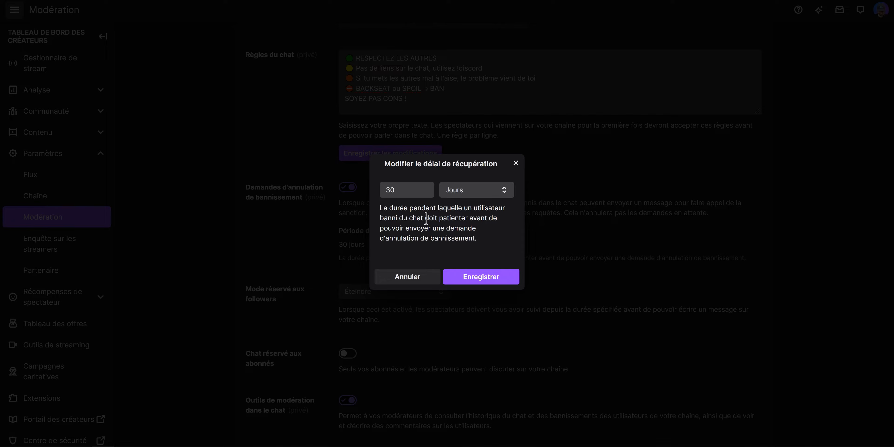
pyautogui.click(455, 189)
pyautogui.click(452, 204)
pyautogui.click(426, 189)
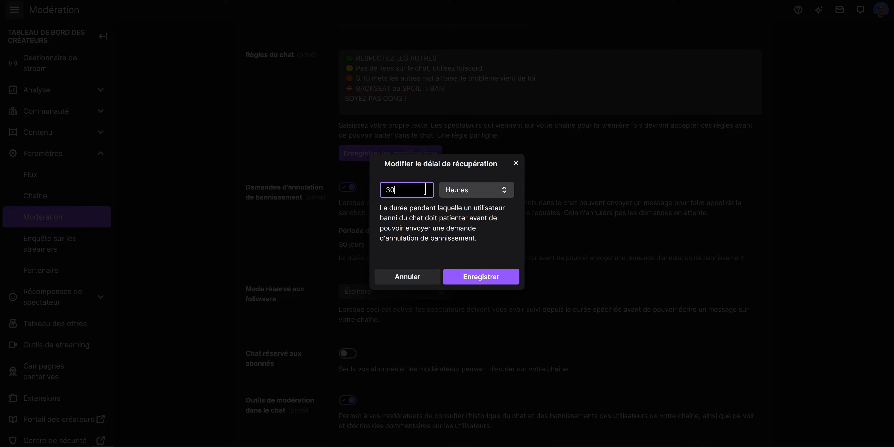
pyautogui.click(464, 196)
pyautogui.click(463, 245)
pyautogui.click(406, 271)
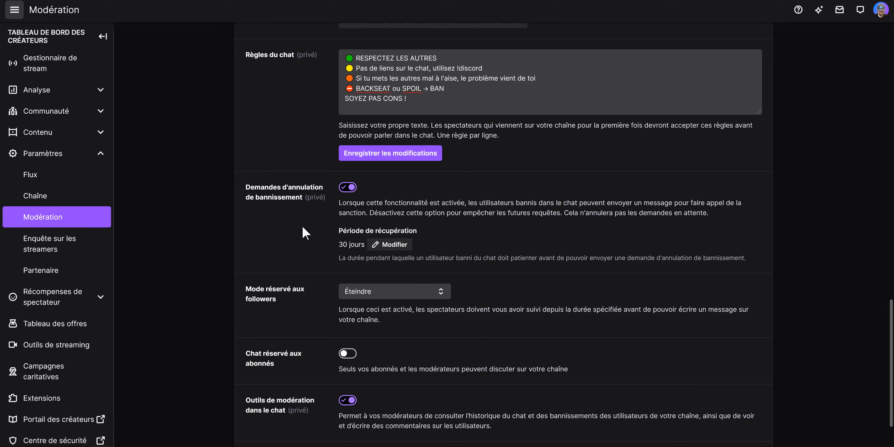
pyautogui.click(347, 187)
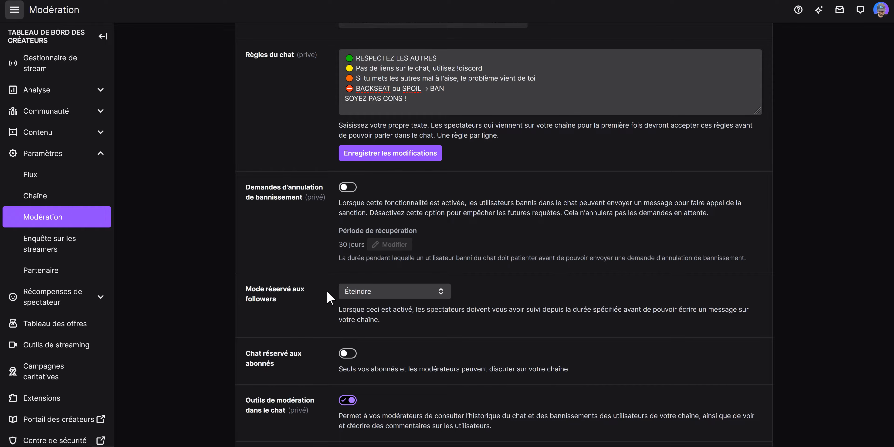
# - Check the durations offered for followers-only mode and keep it set to Éteindre
pyautogui.click(349, 292)
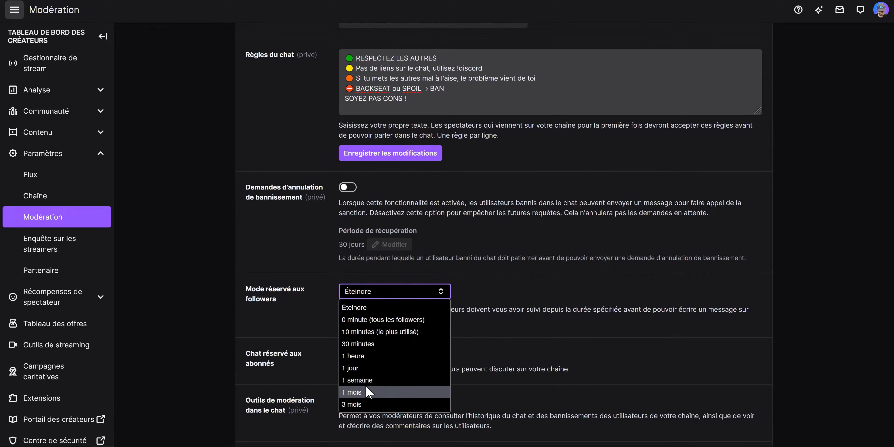
pyautogui.click(367, 308)
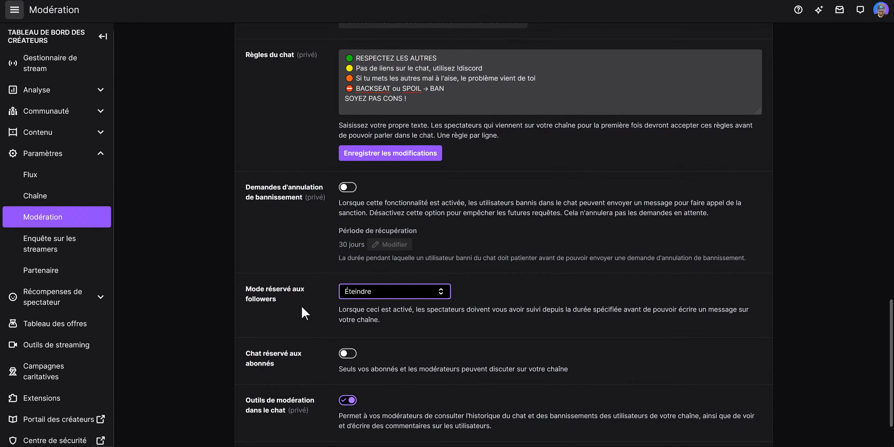
# - Try turning on subscribers-only chat and switch it off again
pyautogui.scroll(-2, 326, 303)
pyautogui.click(349, 294)
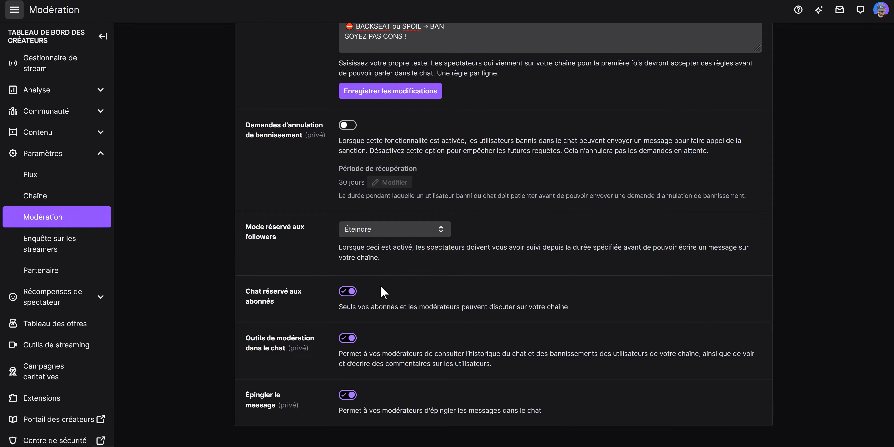
pyautogui.click(355, 295)
# - Read the descriptions of the chat moderation tools and message pinning options, covering chat history, bans, user comments and pinning
pyautogui.doubleClick(301, 348)
pyautogui.doubleClick(489, 354)
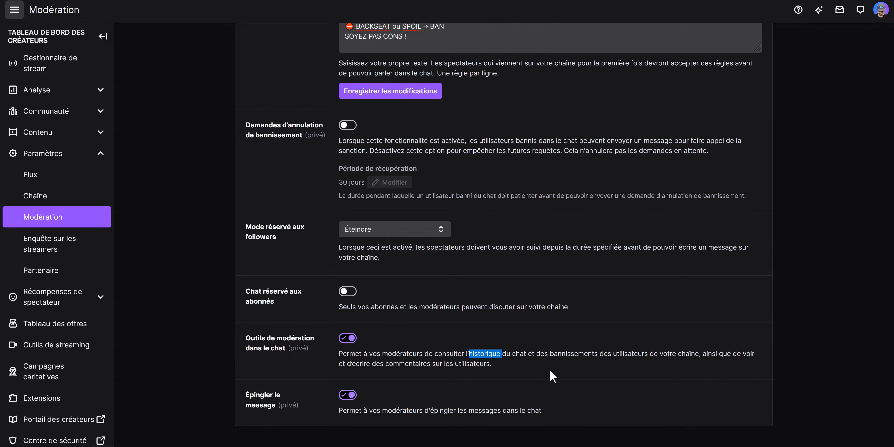
pyautogui.doubleClick(578, 354)
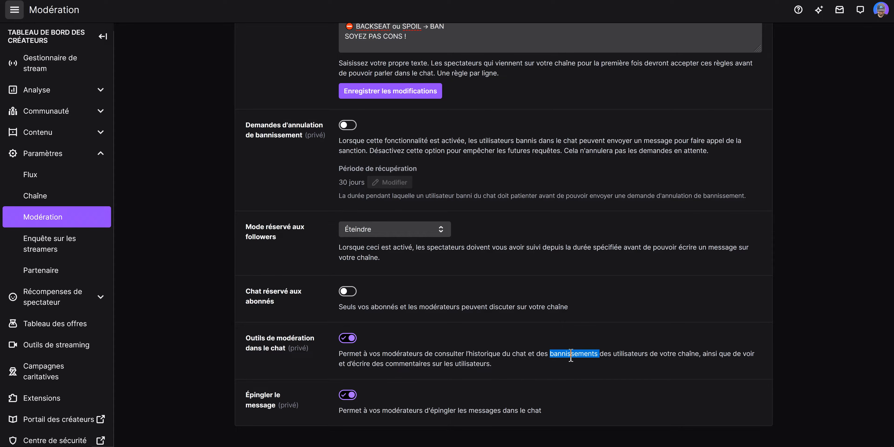
pyautogui.doubleClick(396, 364)
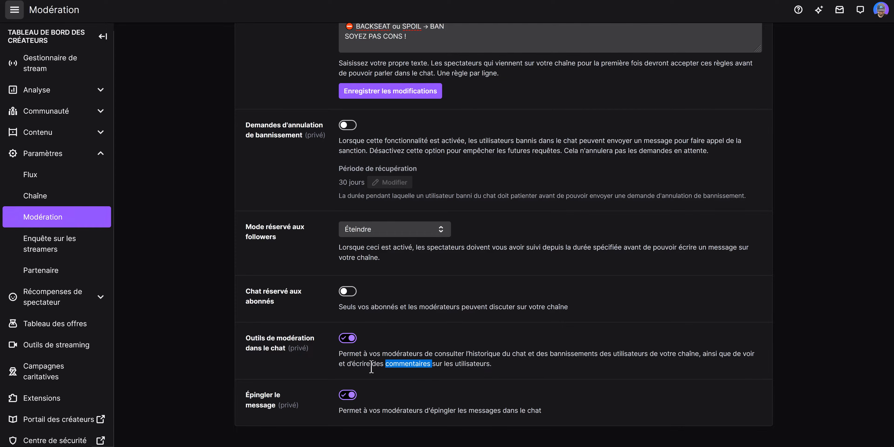
pyautogui.click(381, 341)
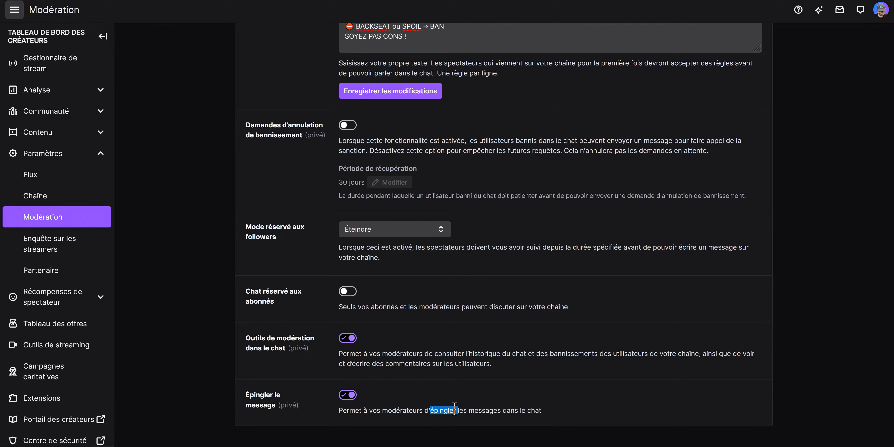
pyautogui.click(404, 398)
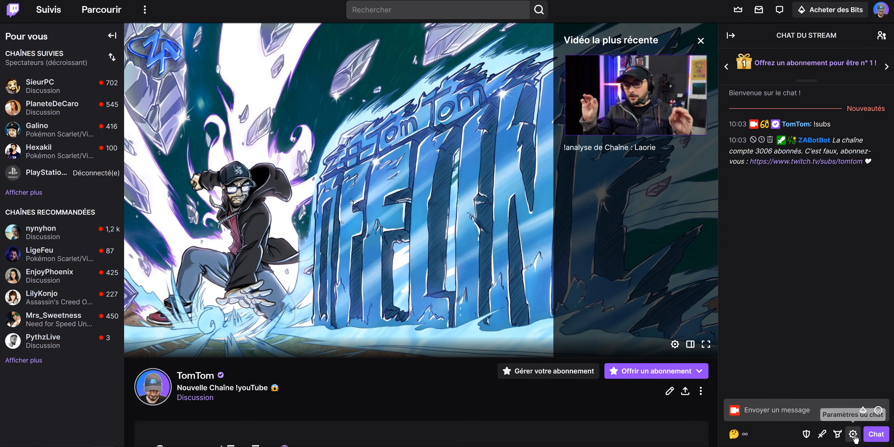
# - In the stream chat's settings, switch the moderation icons off and on again, and close the settings
pyautogui.click(853, 434)
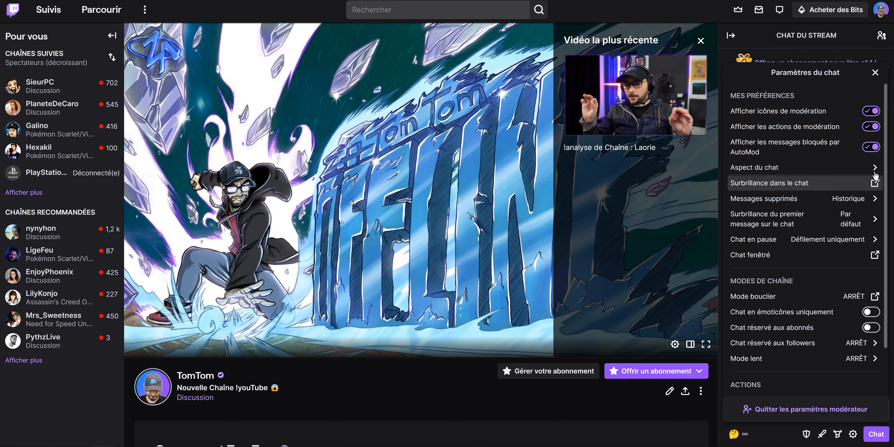
pyautogui.click(875, 112)
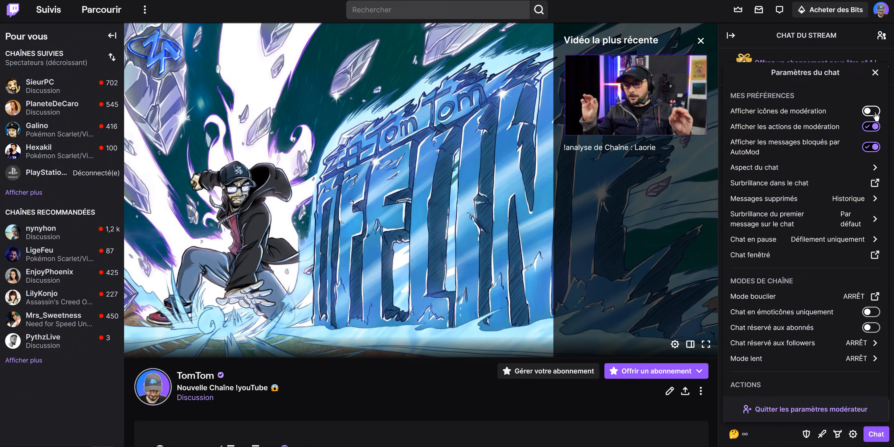
pyautogui.click(875, 73)
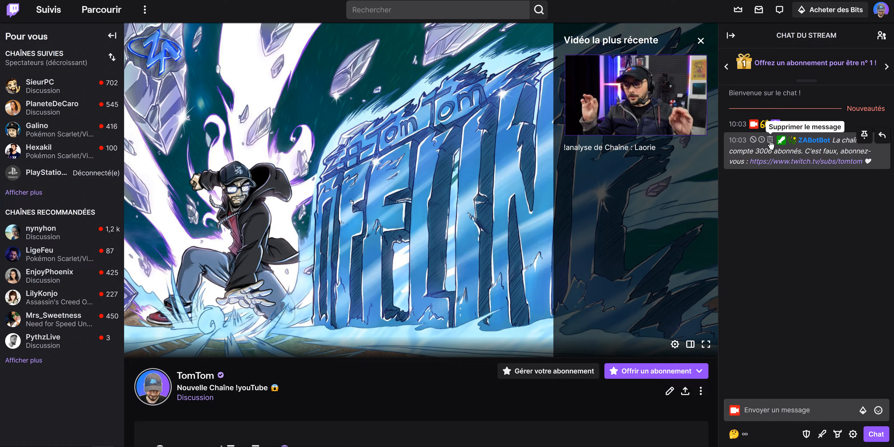
# - Check the durations offered for followers-only chat and slow mode in the stream chat's settings, leaving both modes off
pyautogui.click(853, 434)
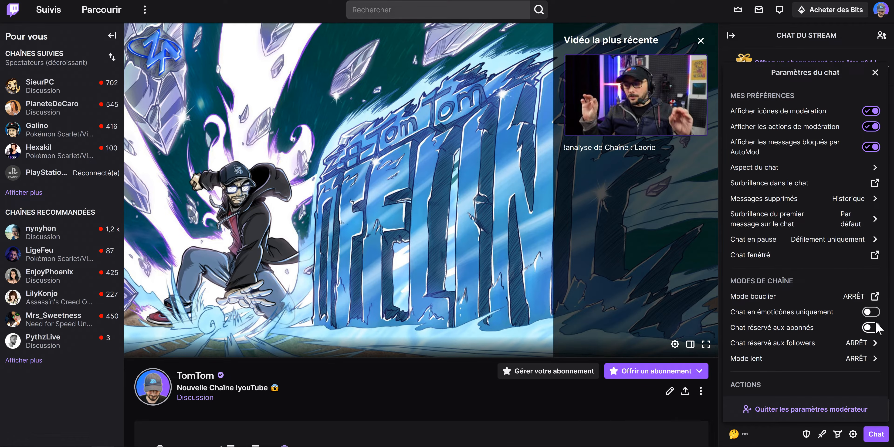
pyautogui.click(858, 345)
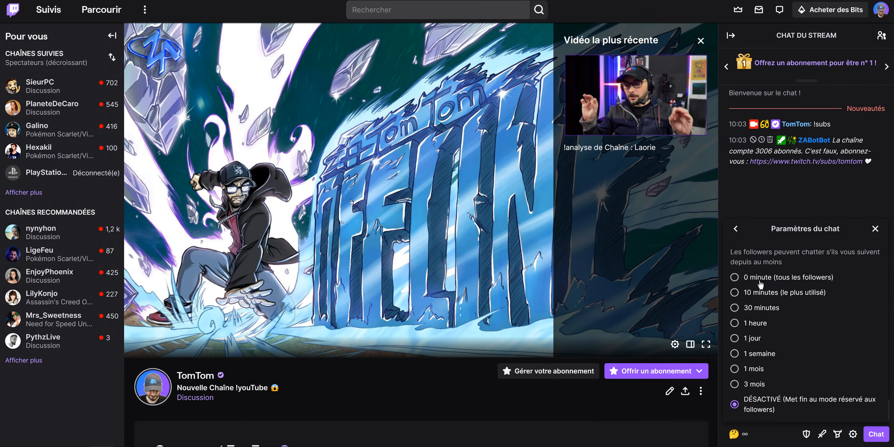
pyautogui.click(735, 229)
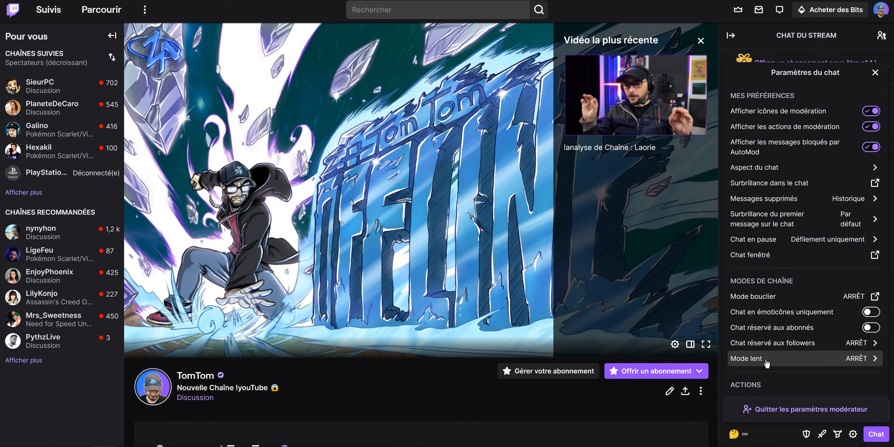
pyautogui.click(839, 360)
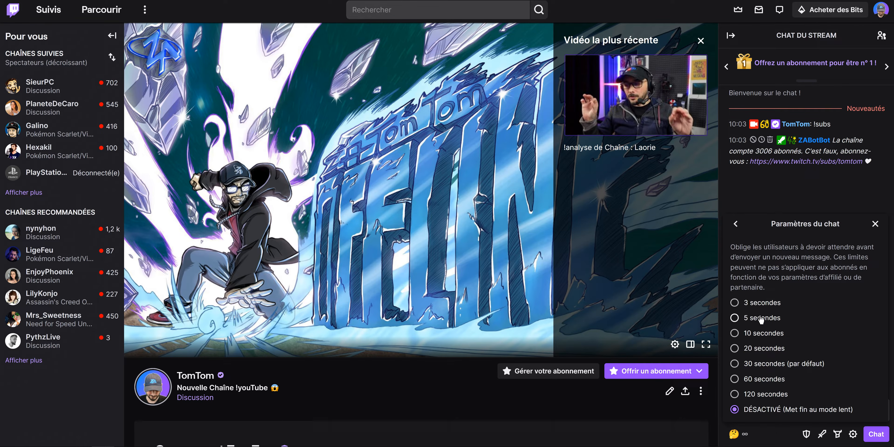
pyautogui.click(735, 223)
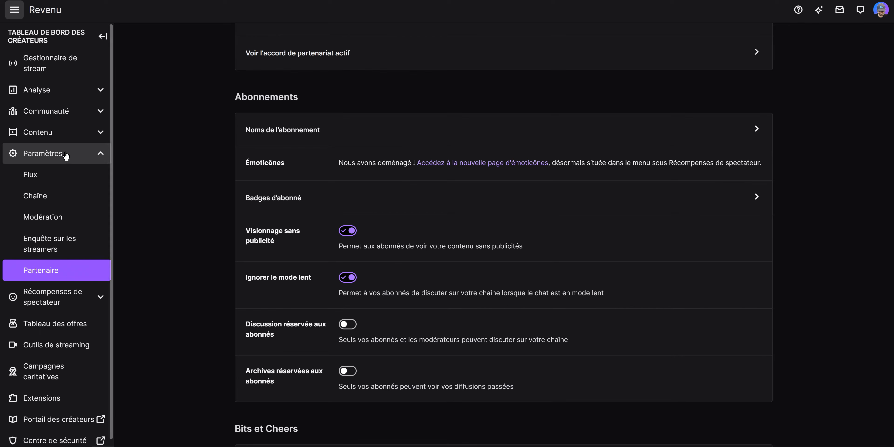